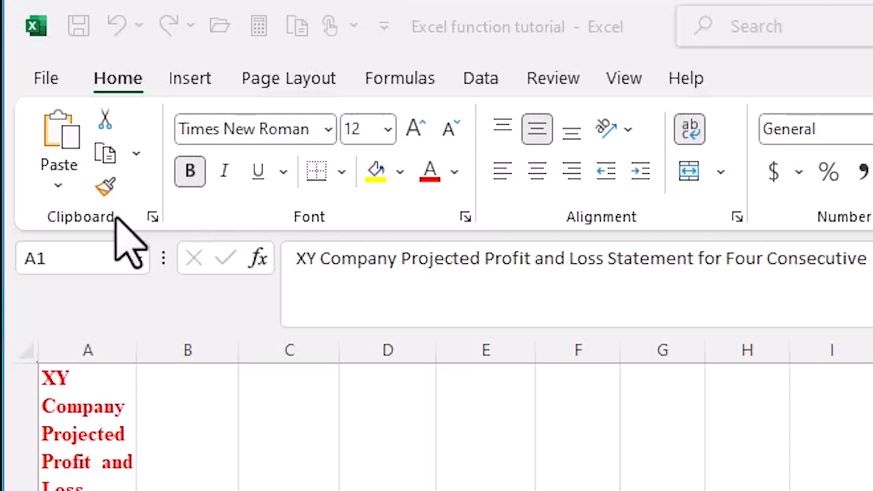
Step: Copy the company title from cell A1 and paste it into cell D1
left_click(98, 480)
left_click(183, 469)
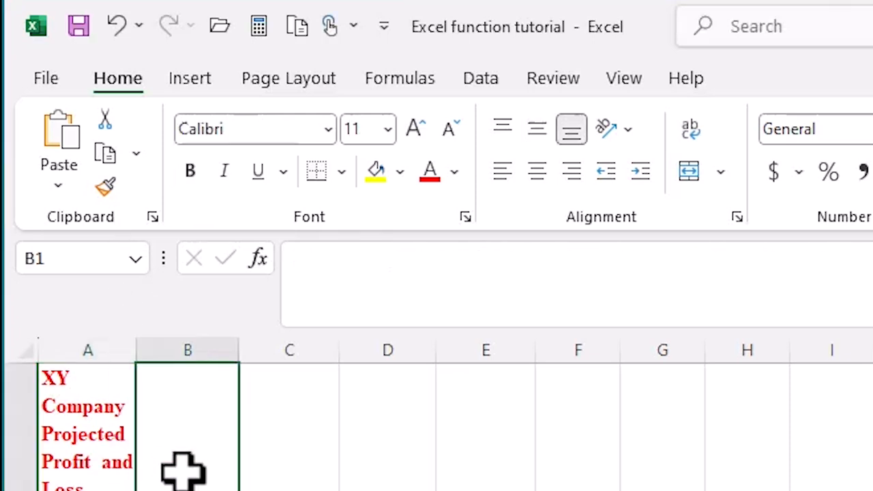
left_click(100, 468)
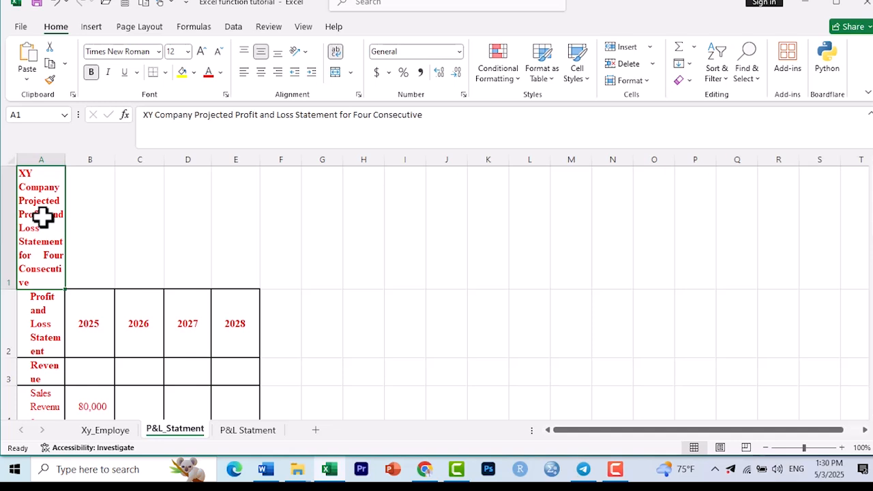
left_click(51, 65)
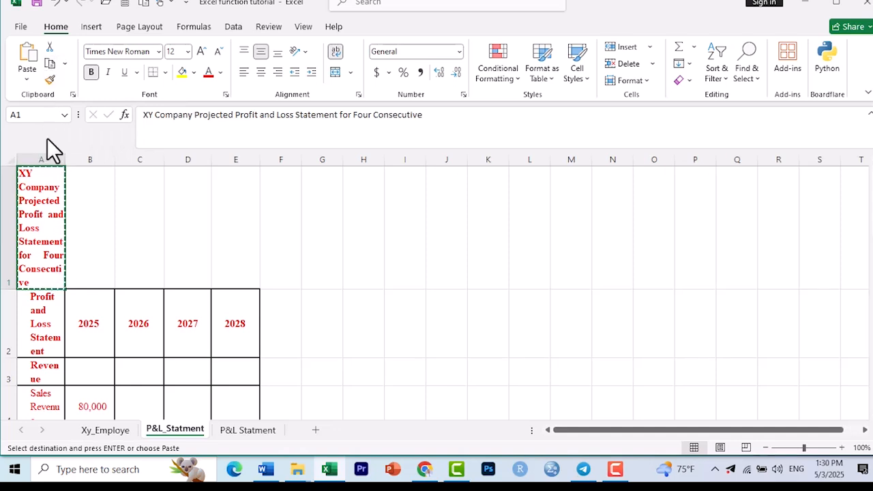
left_click(187, 212)
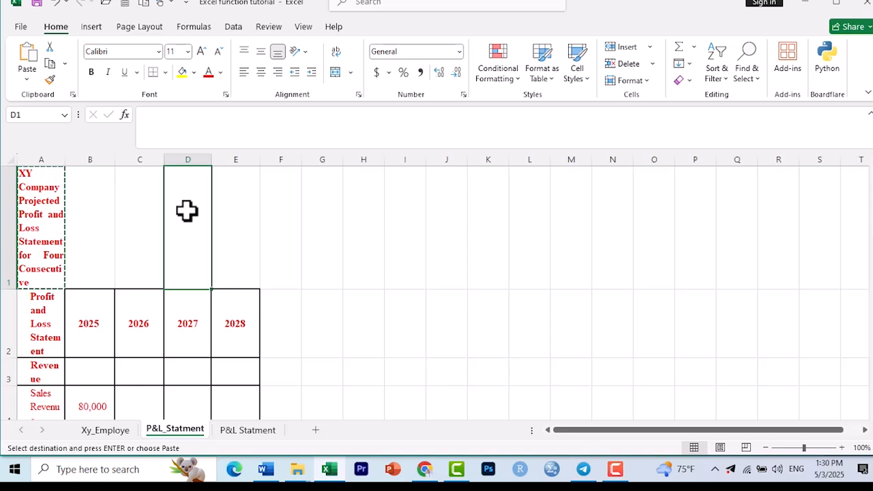
left_click(28, 80)
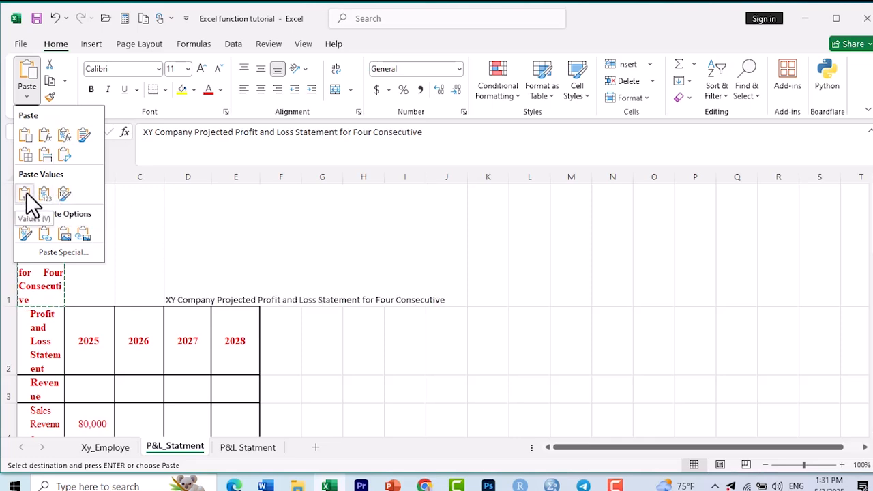
left_click(26, 135)
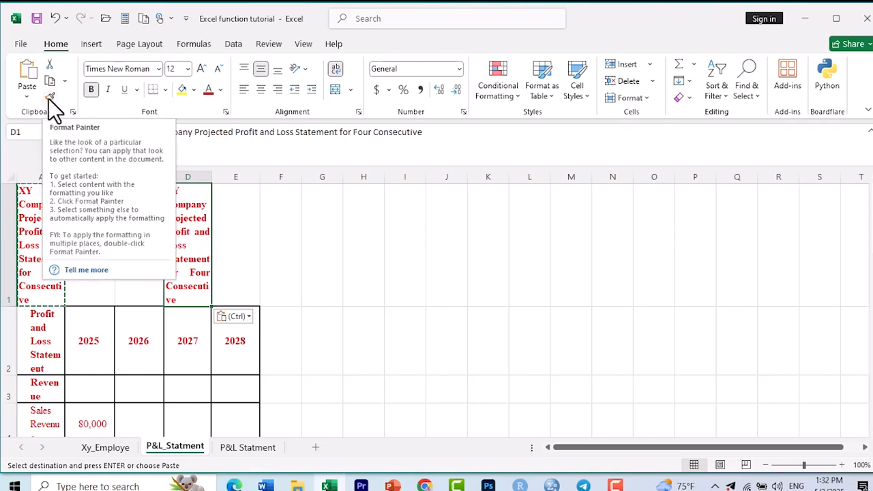
Step: Apply the formatting of the header row A2:E2 to the empty cells I1:M1 with Format Painter
left_click(97, 337)
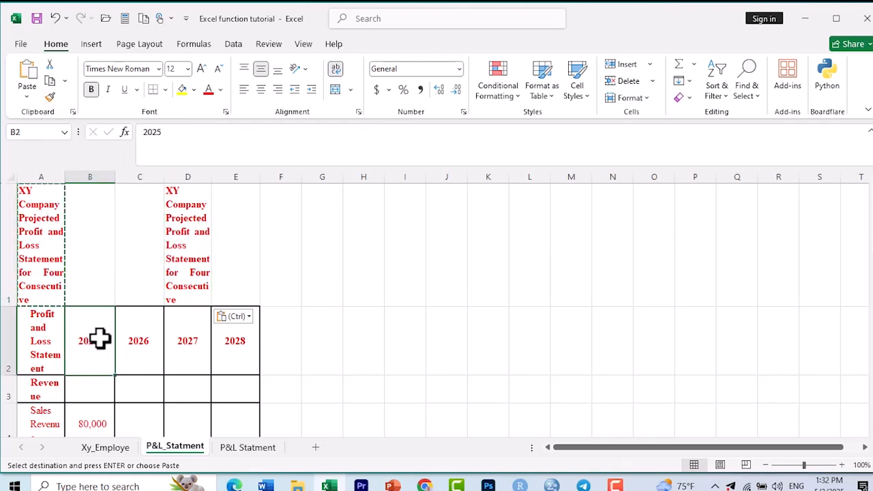
left_click(55, 335)
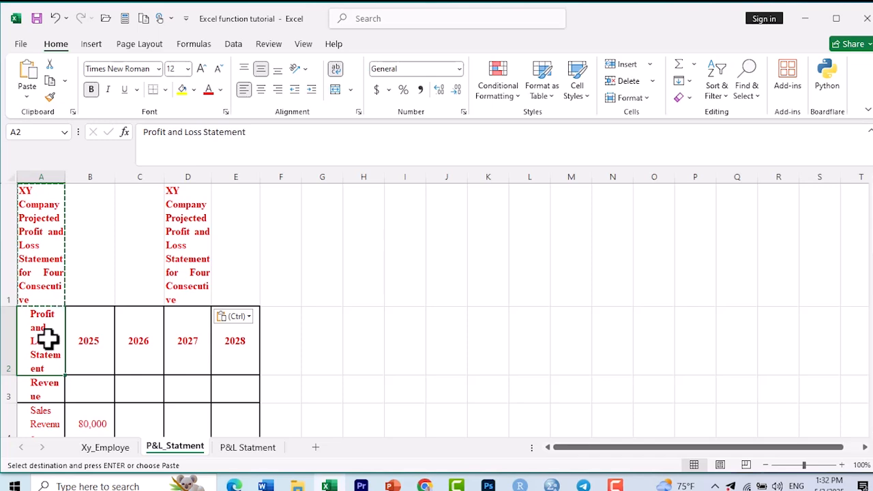
left_click(94, 337)
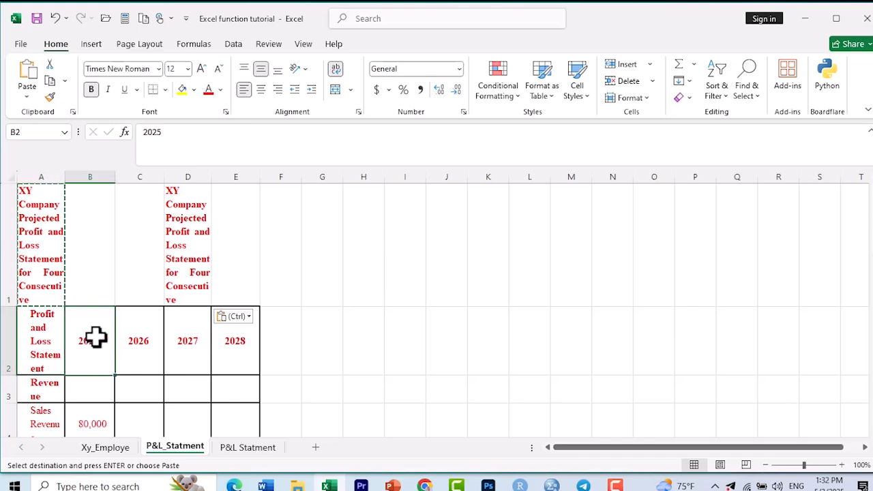
left_click(43, 336)
key("shift+Right")
key("shift+Right")
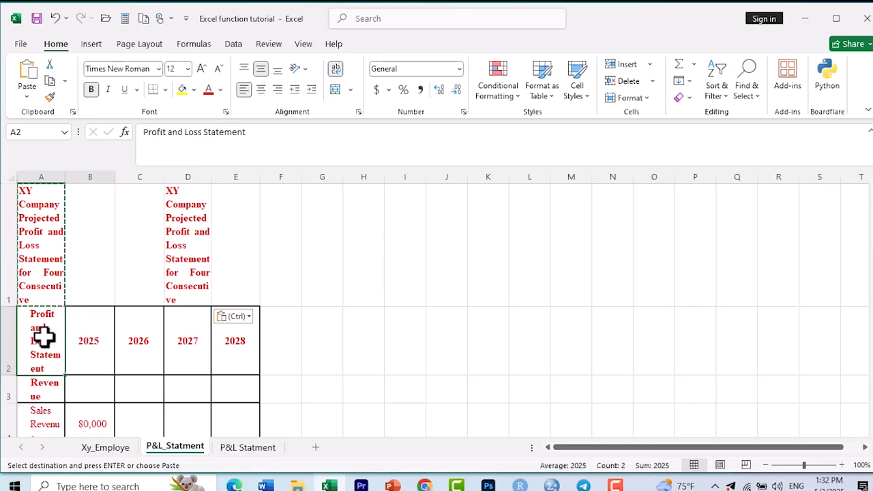
key("shift+Right")
key("shift+Right")
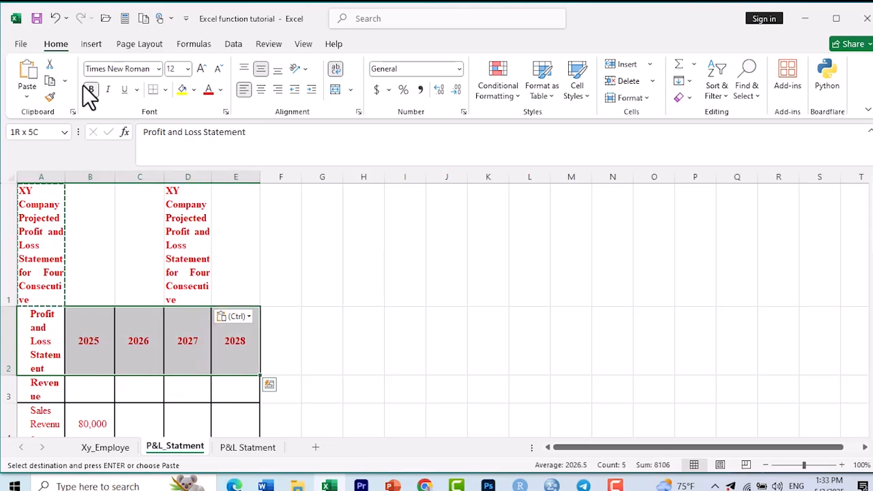
left_click(50, 98)
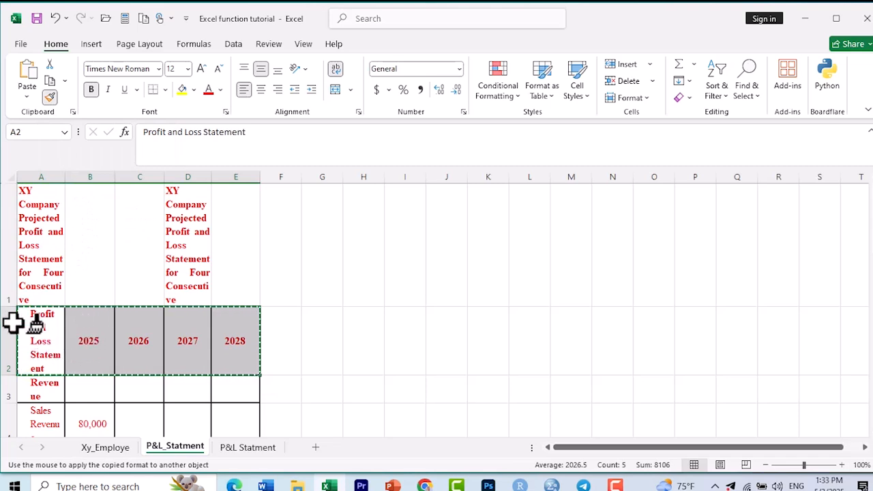
mouse_move(13, 321)
left_mouse_down()
mouse_move(94, 350)
mouse_move(228, 352)
left_mouse_up()
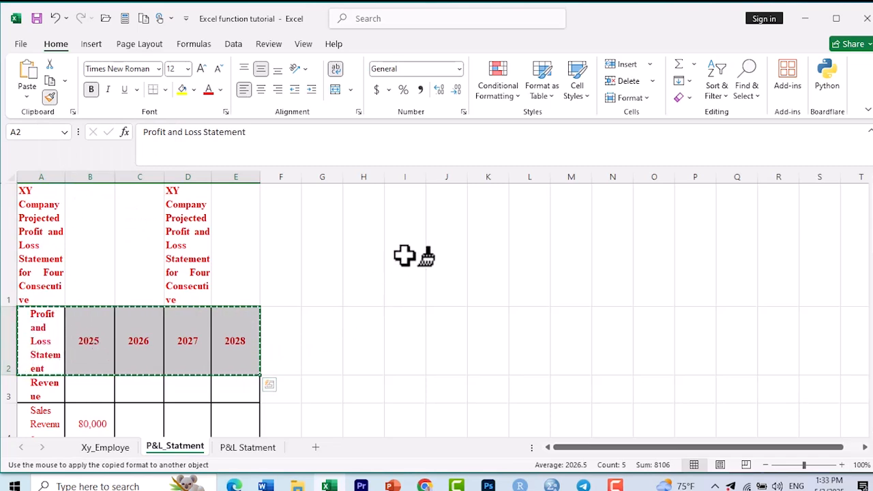
left_click(406, 215)
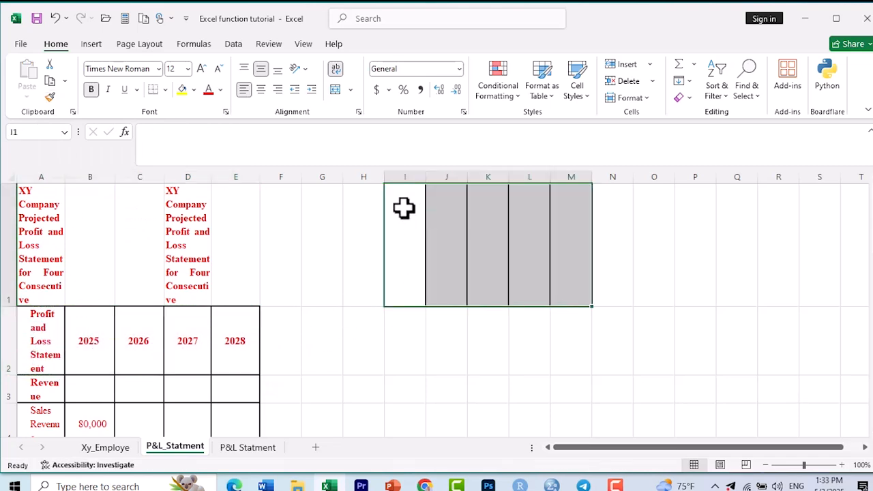
left_click(403, 207)
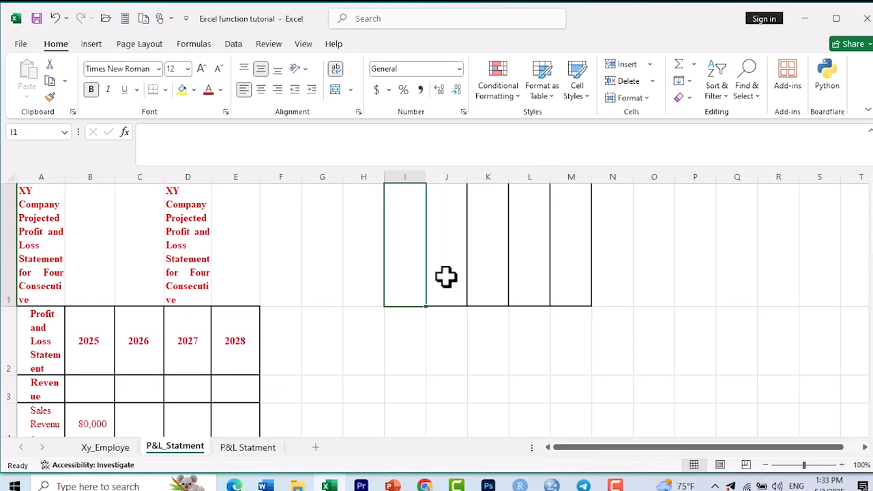
left_click(494, 263)
left_click(419, 244)
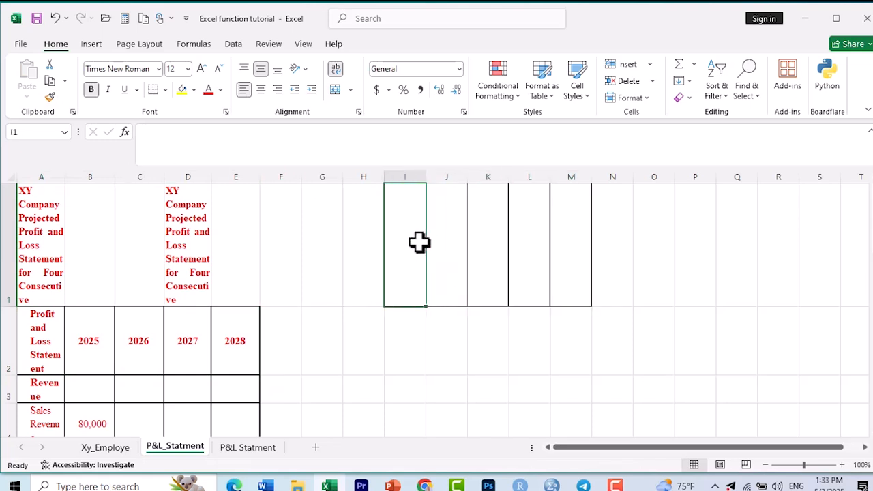
left_click(459, 246)
left_click(493, 243)
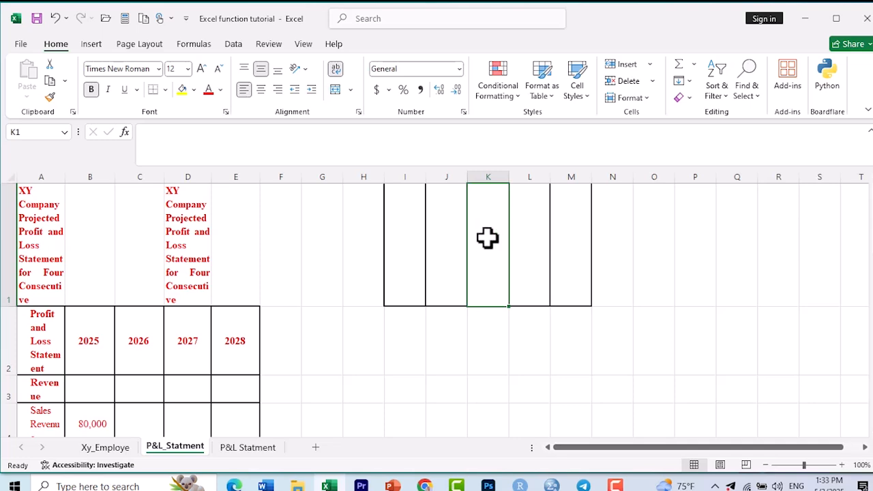
Step: Undo the format painting on I1:M1 and the title pasted into D1
left_click(57, 16)
left_click(57, 16)
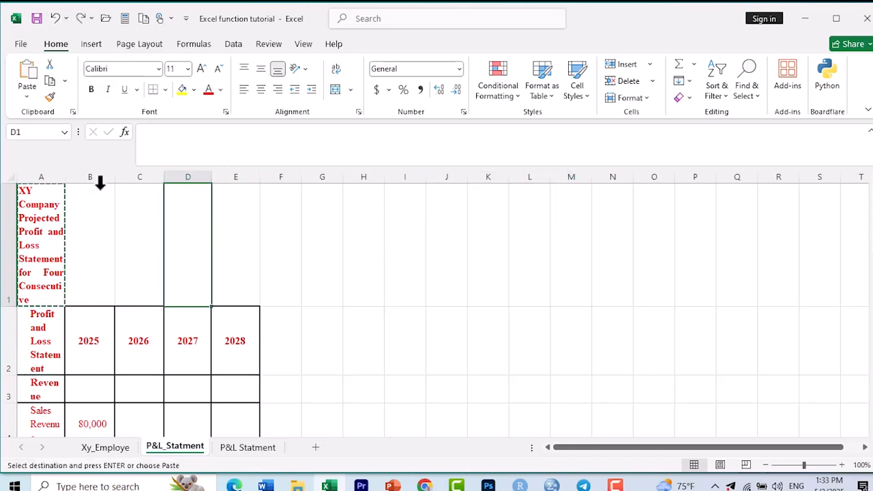
Step: Save the workbook
left_click(78, 218)
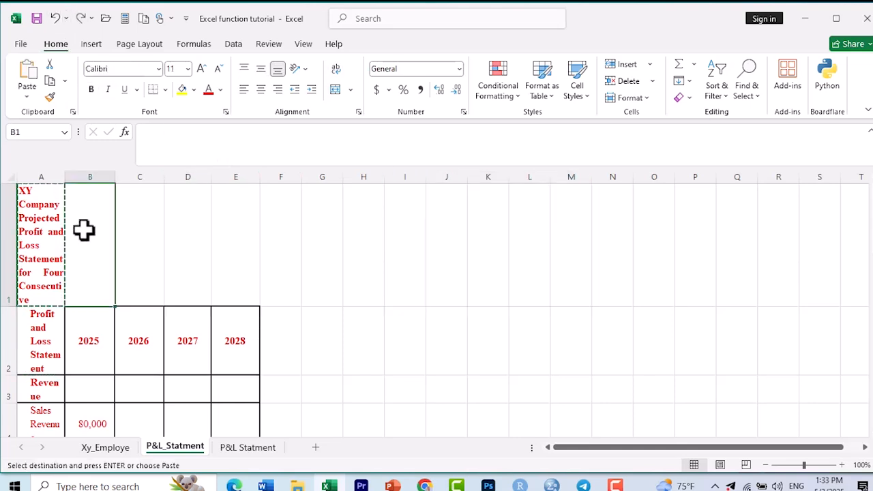
left_click(38, 19)
key("Right")
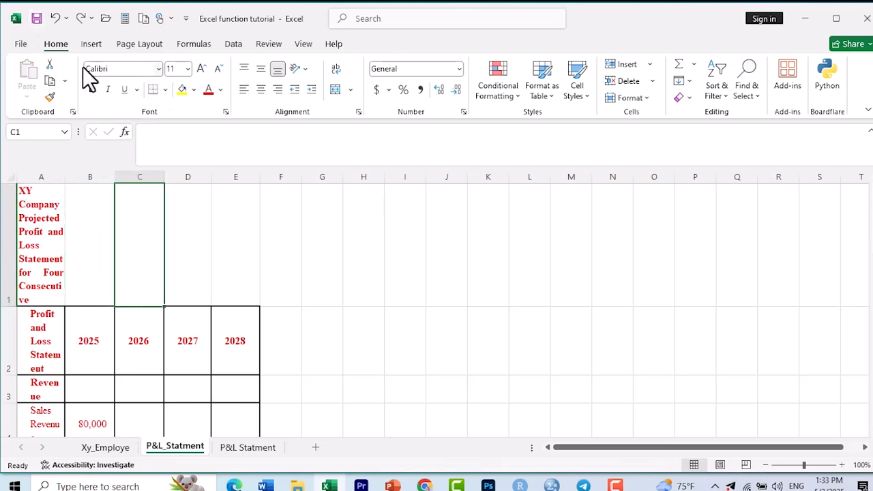
left_click(48, 222)
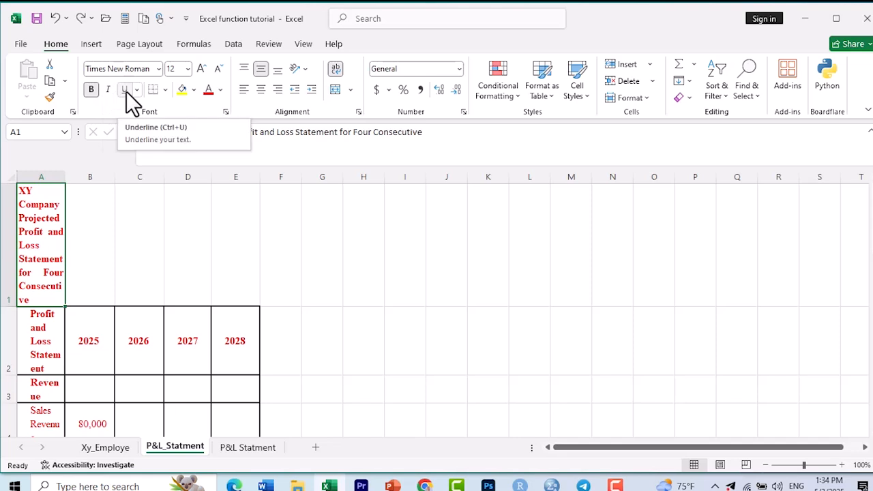
left_click(164, 91)
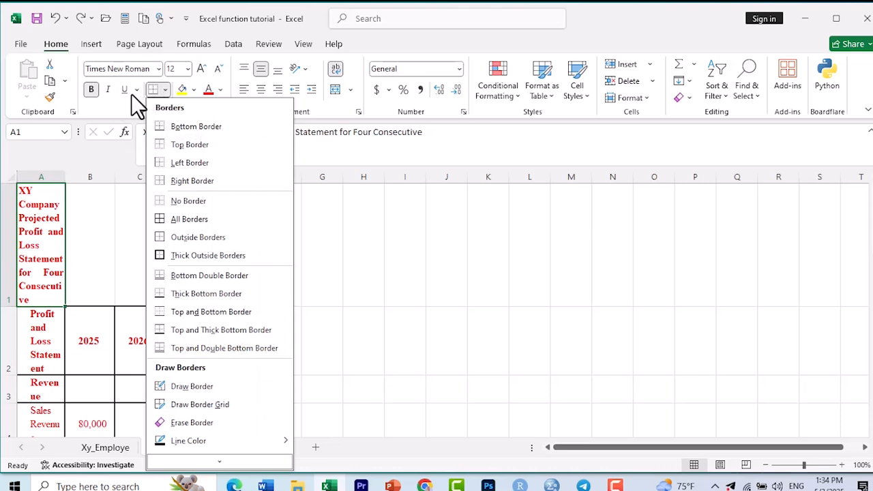
left_click(139, 92)
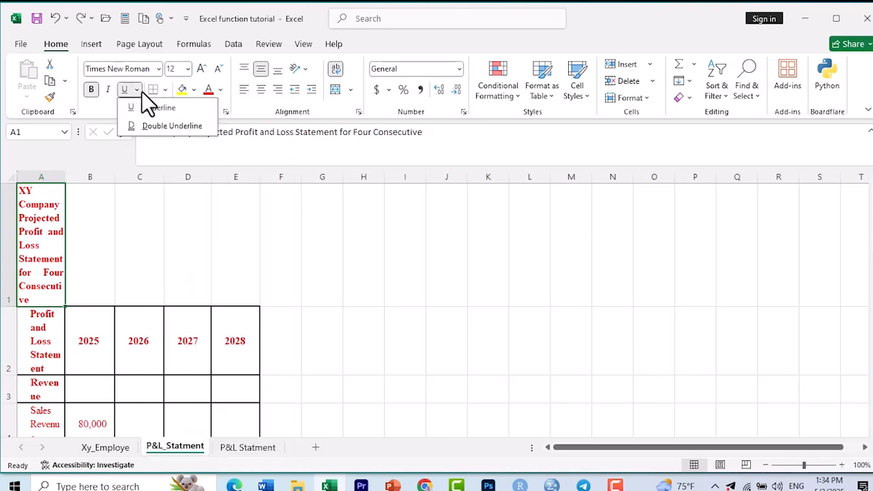
left_click(164, 86)
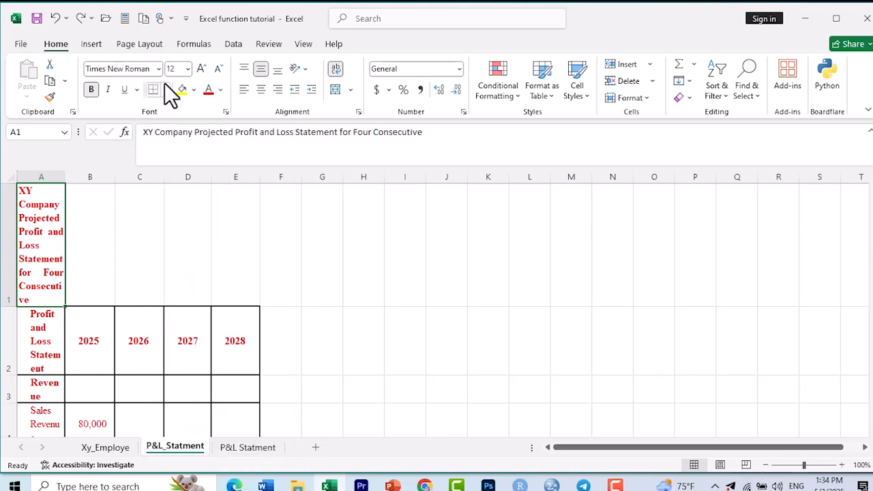
Step: Set the font size of the title in cell A1 to 12
left_click(106, 68)
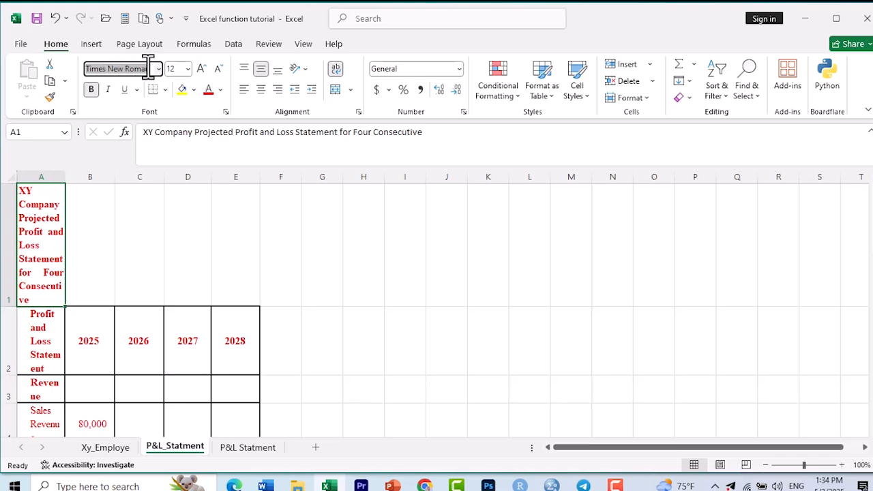
left_click(175, 69)
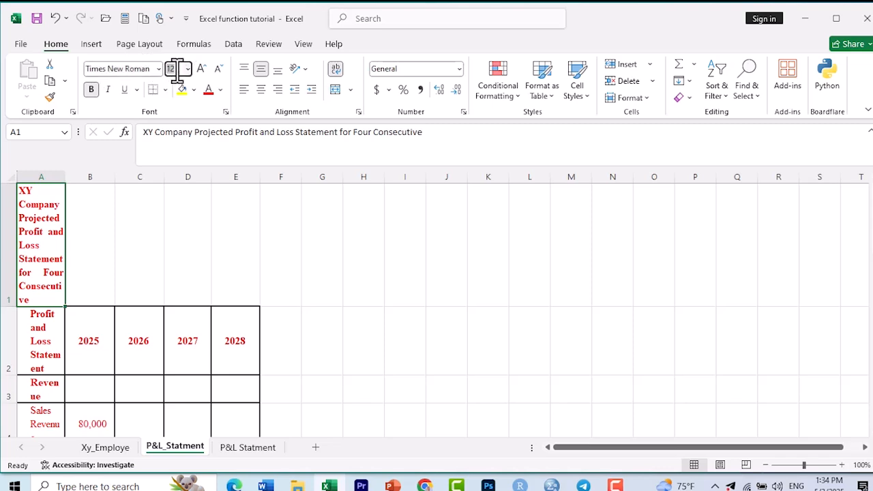
left_click(144, 66)
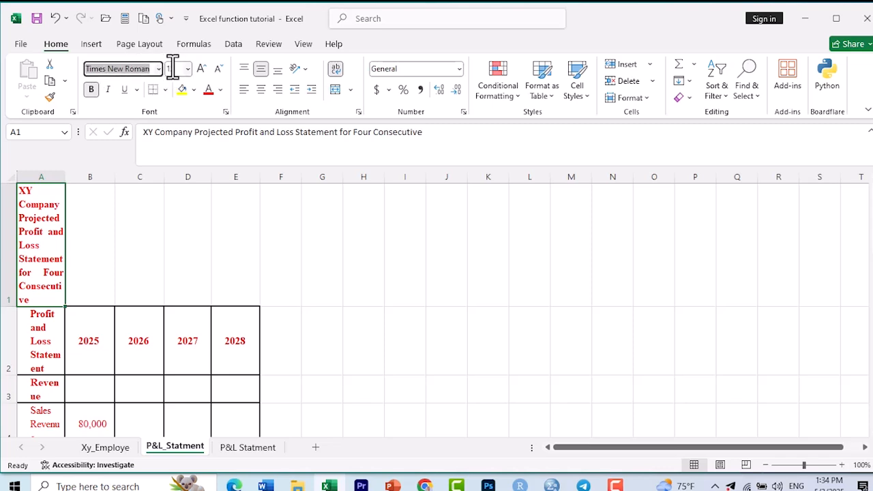
left_click(175, 68)
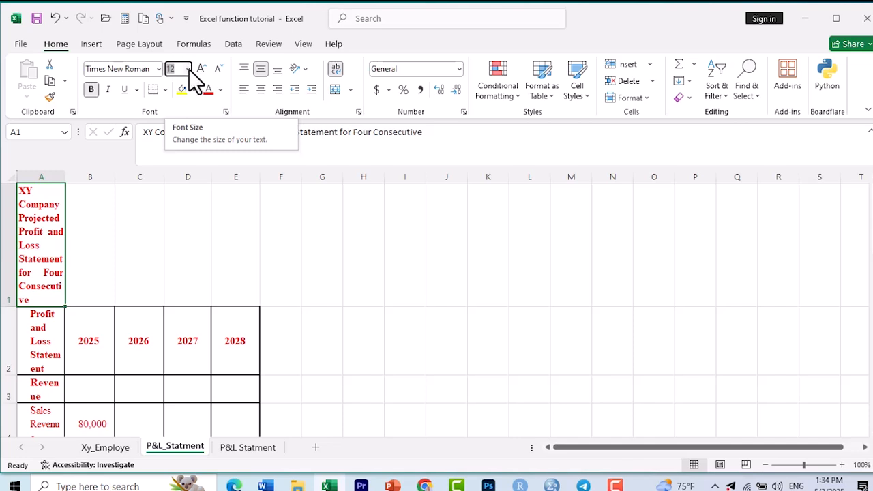
left_click(189, 69)
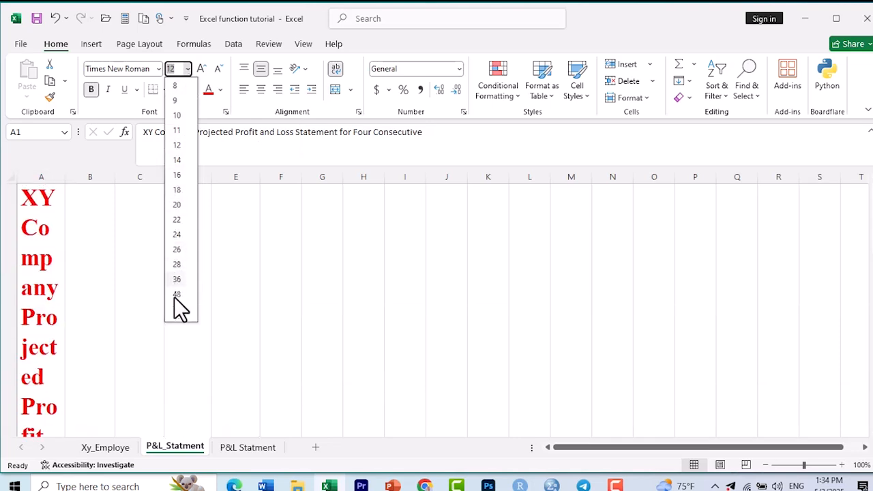
left_click(178, 147)
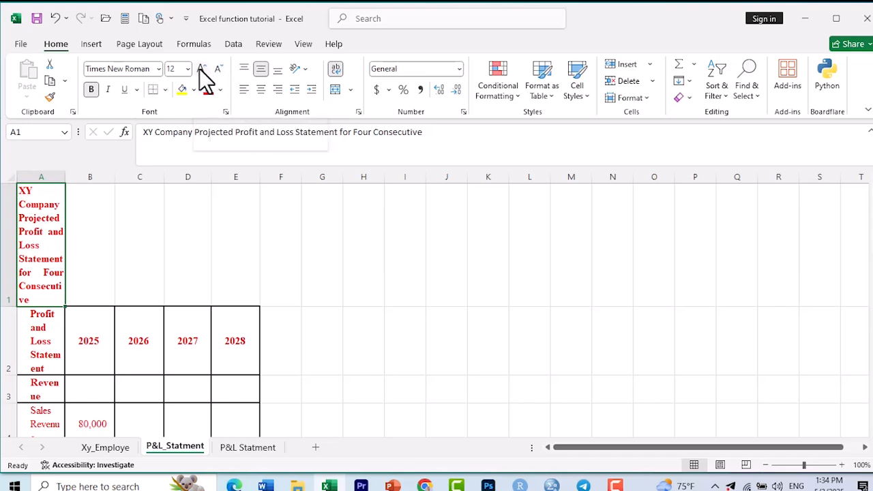
Step: Increase the font size of the title in A1 stepwise to 18, and decrease it back to 12
left_click(202, 69)
left_click(201, 69)
left_click(201, 69)
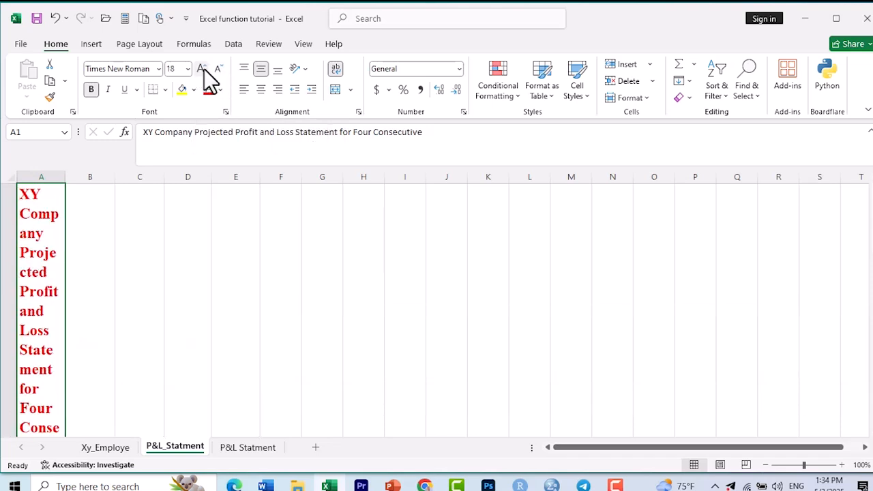
left_click(218, 70)
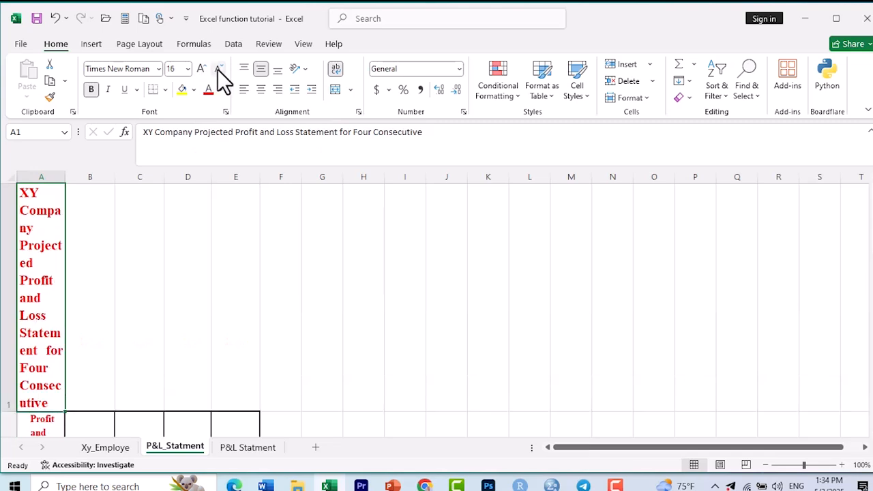
left_click(218, 70)
left_click(218, 70)
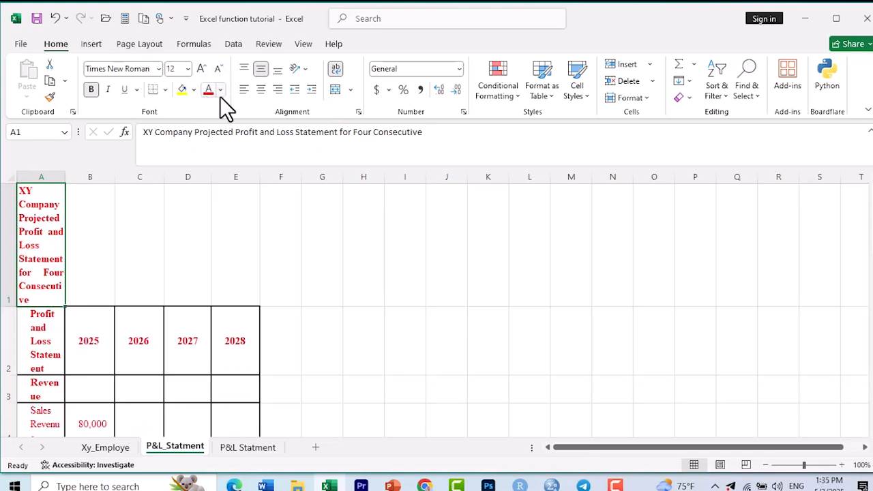
Step: Fill the title cell A1 with dark green and set its font color to black
left_click(89, 218)
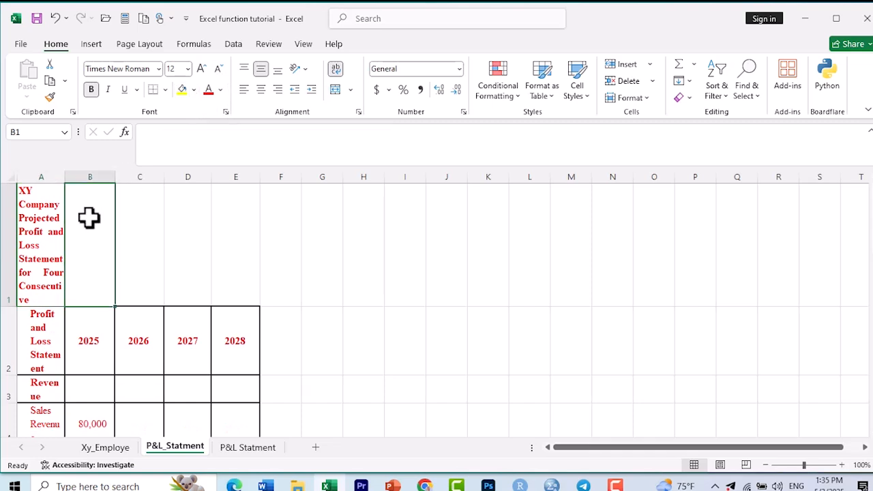
left_click(140, 232)
left_click(47, 249)
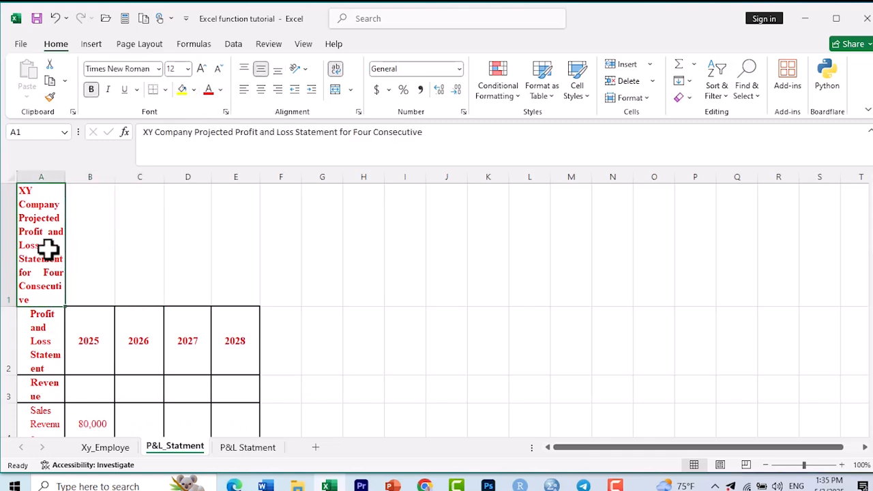
left_click(195, 91)
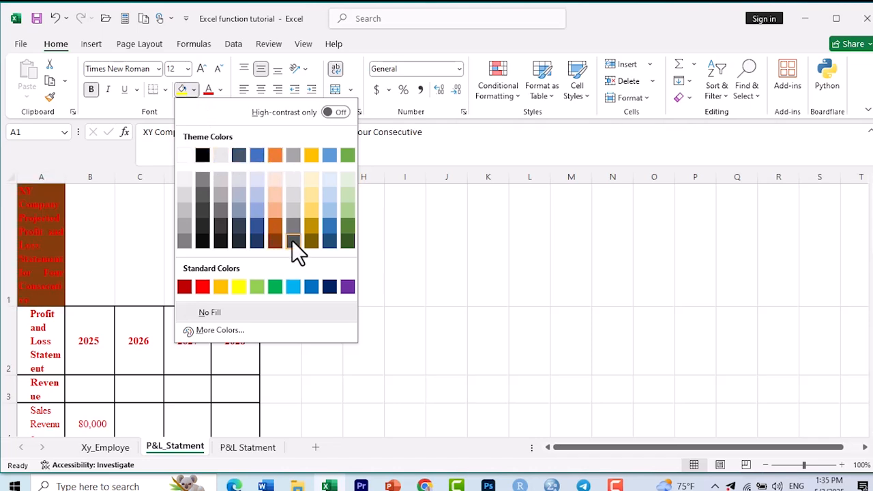
left_click(350, 224)
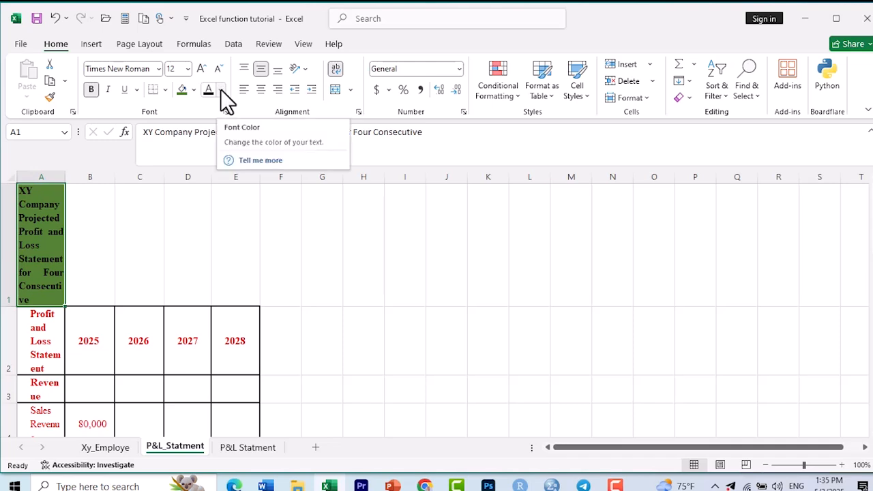
left_click(221, 90)
left_click(221, 90)
left_click(82, 250)
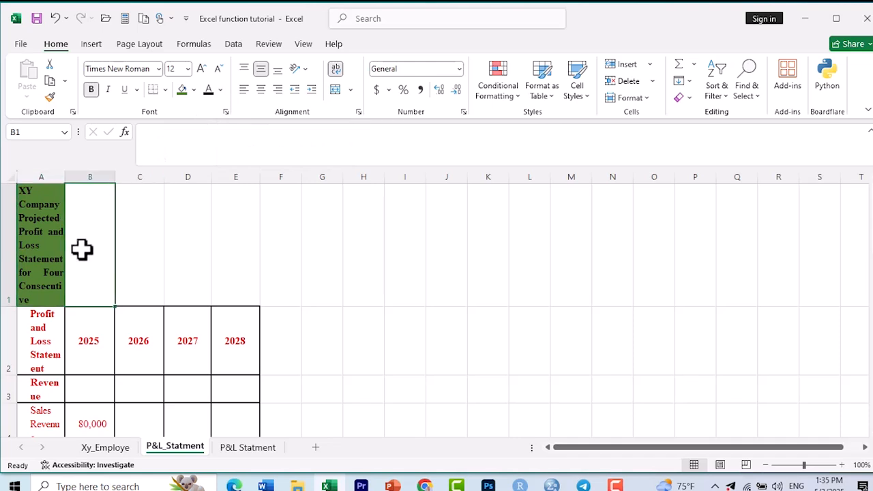
Step: Undo the fill and font color changes on the title cell A1
left_click(33, 238)
left_click(55, 19)
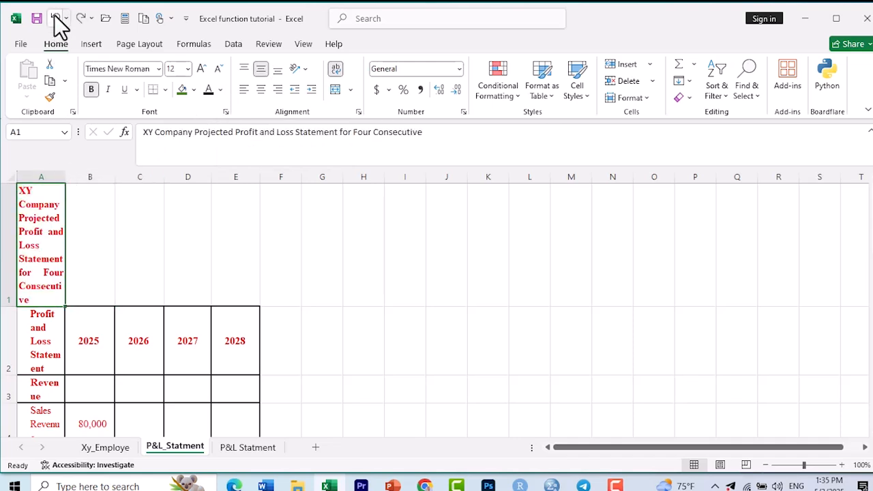
left_click(90, 223)
key("Right")
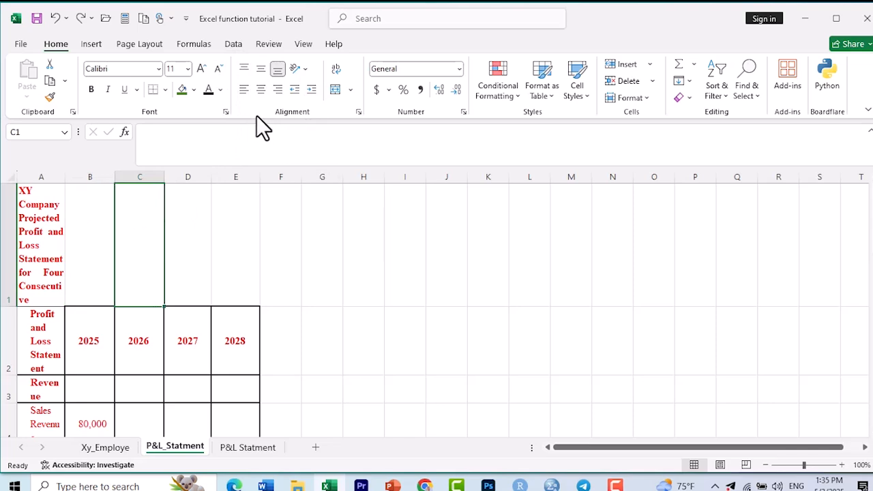
left_click(185, 236)
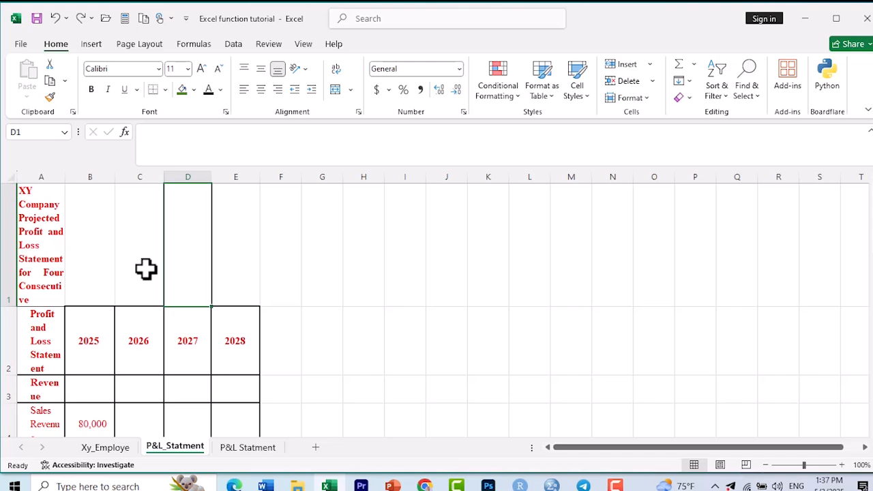
left_click(83, 251)
left_click(50, 245)
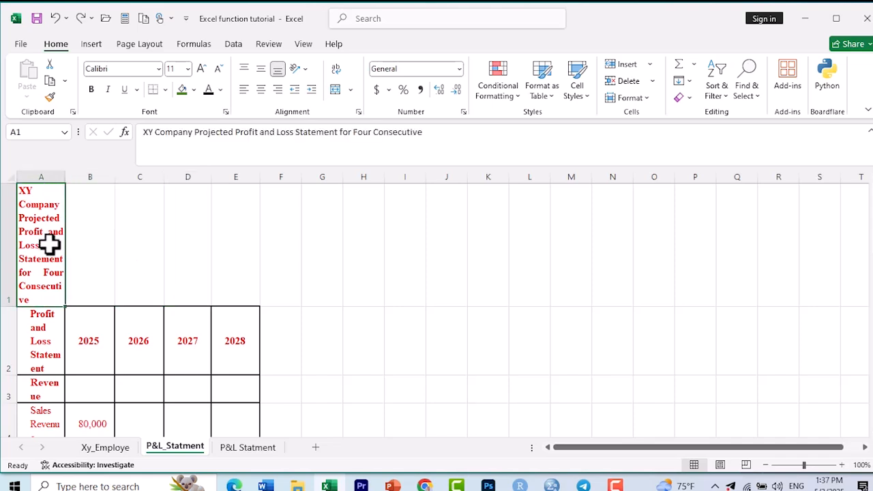
left_click(88, 239)
left_click(56, 234)
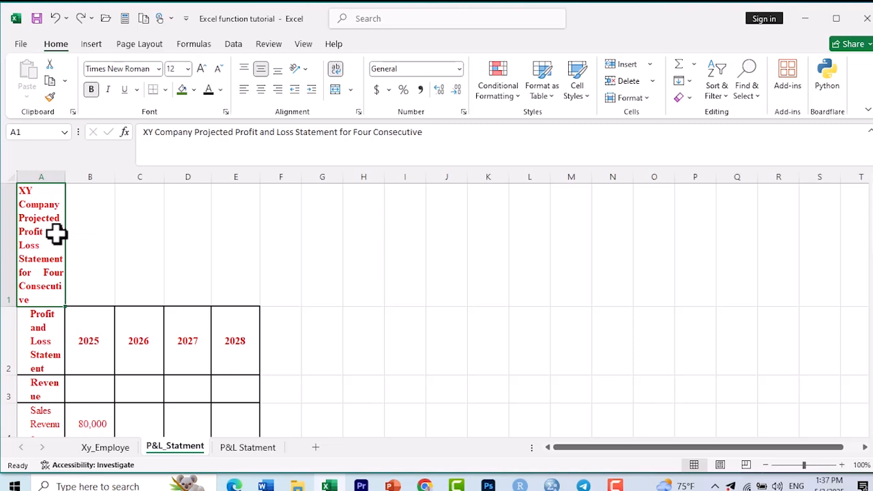
left_click(85, 234)
Step: Merge and center the title across cells A1 to E1 above the profit and loss table
left_click(47, 234)
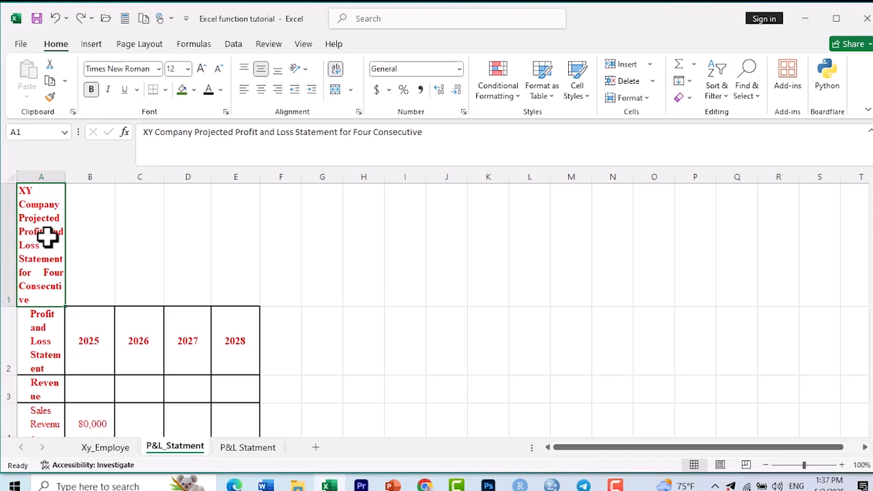
key("shift+Right")
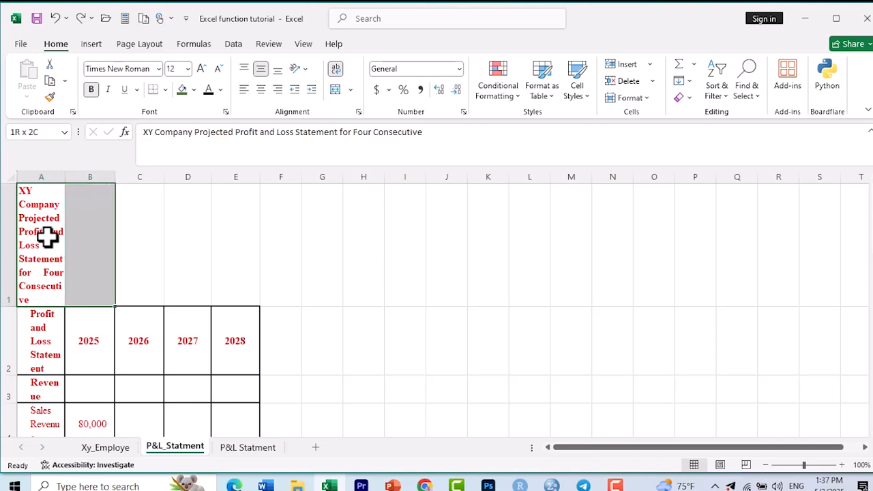
key("shift+Right")
key("shift+Right")
key("shift+Right")
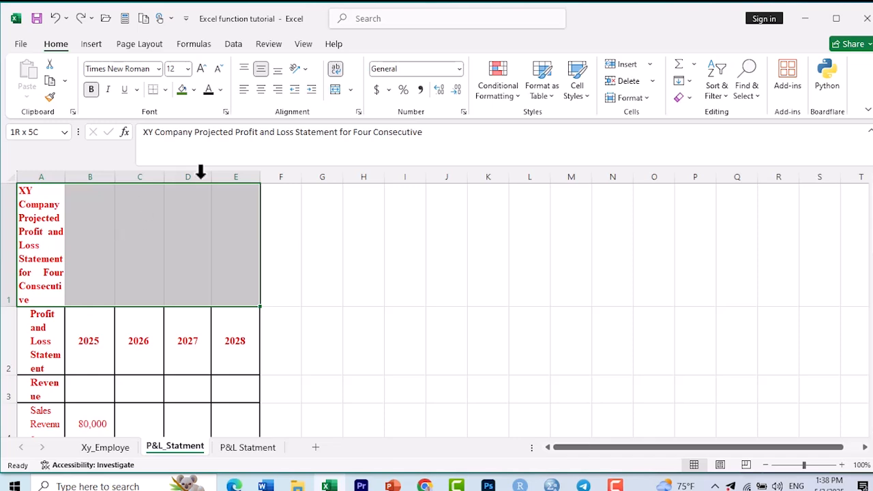
left_click(336, 90)
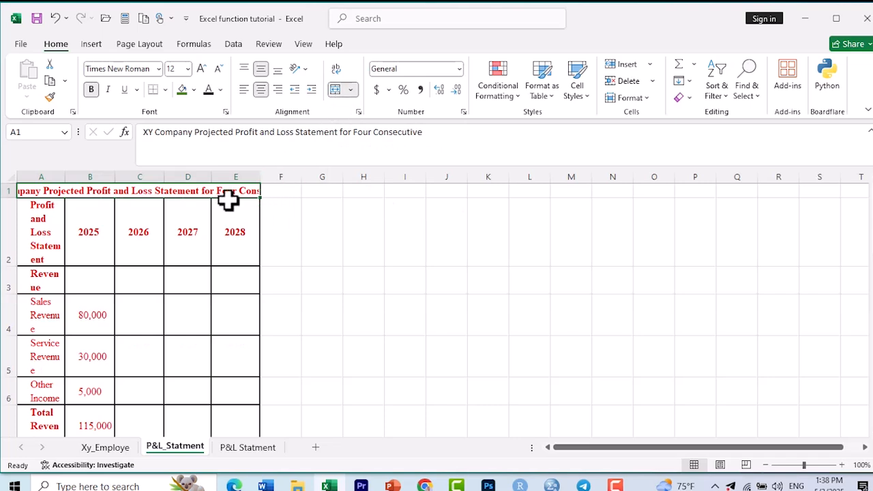
left_click(185, 227)
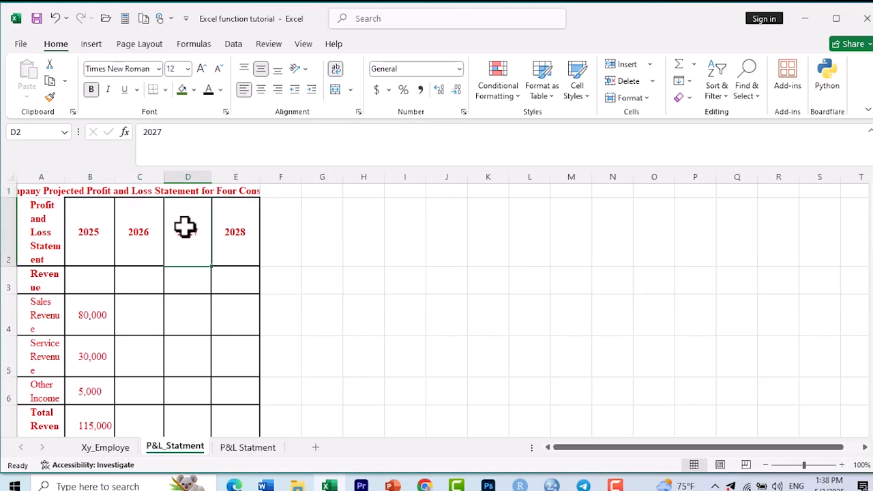
left_click(162, 191)
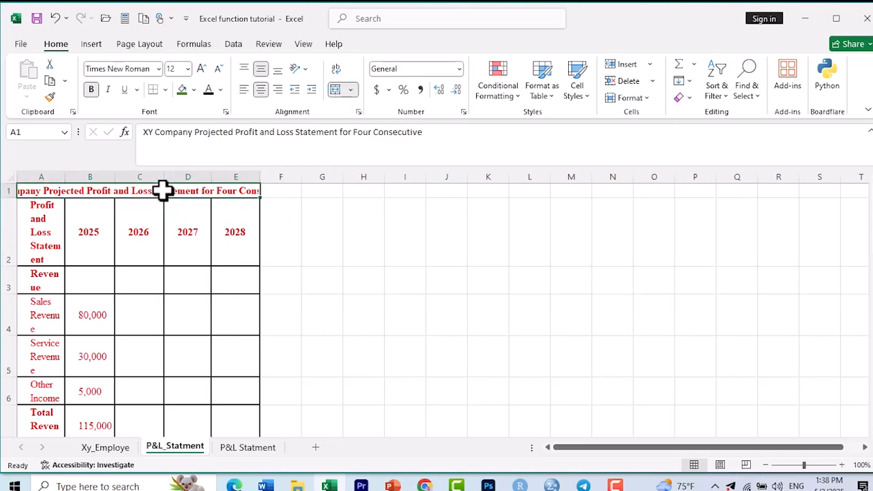